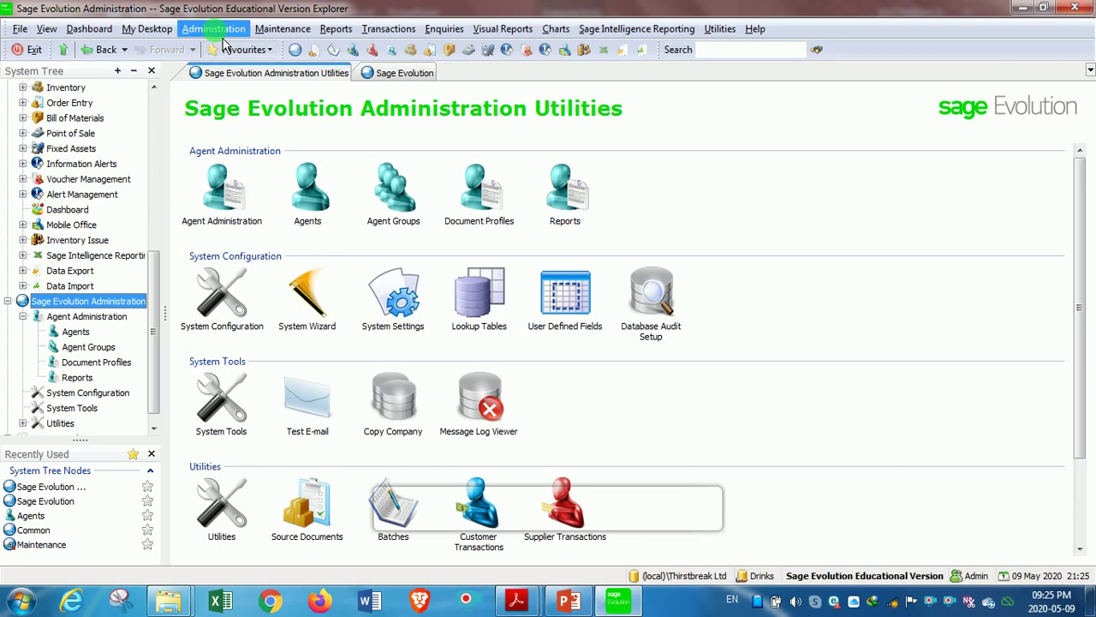
# Step: Open the Agent Administration page from the Administration menu
pyautogui.click(214, 29)
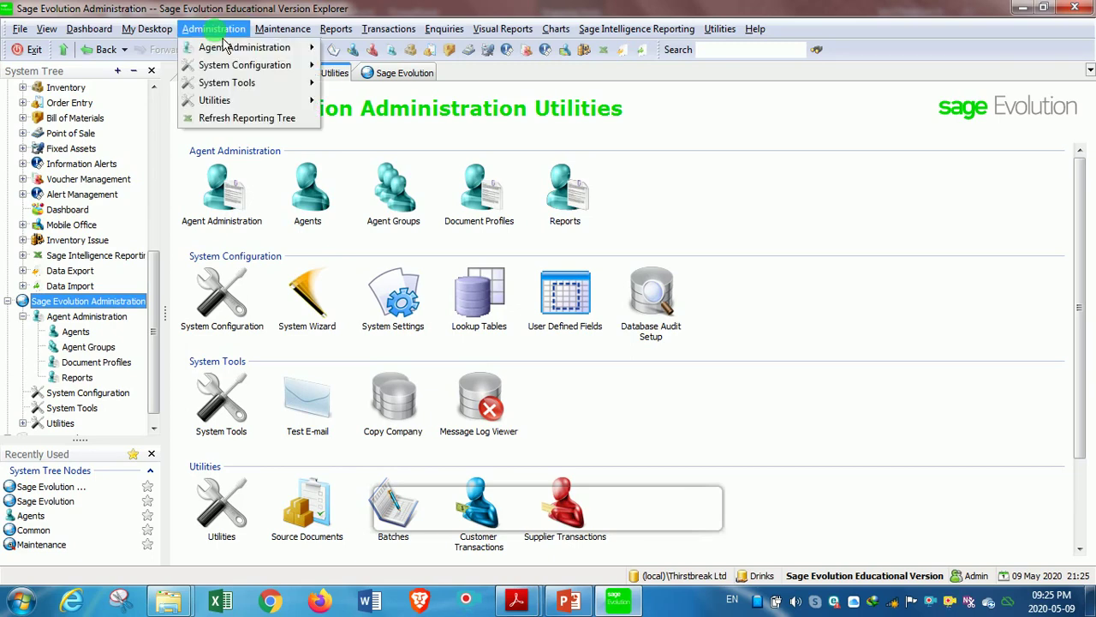
pyautogui.moveTo(219, 53)
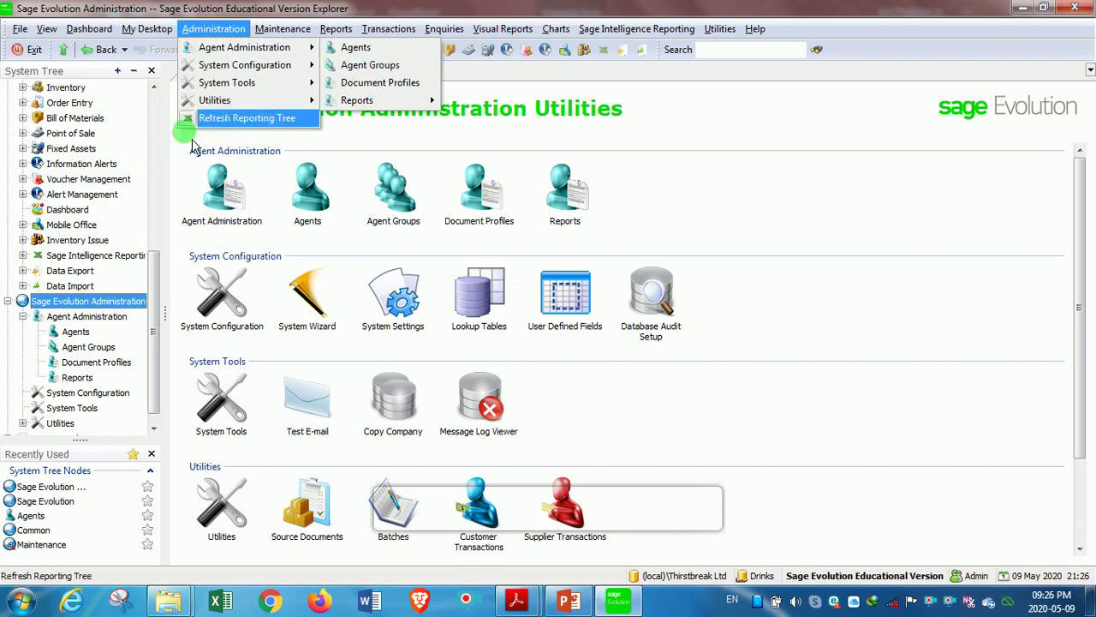
pyautogui.click(76, 318)
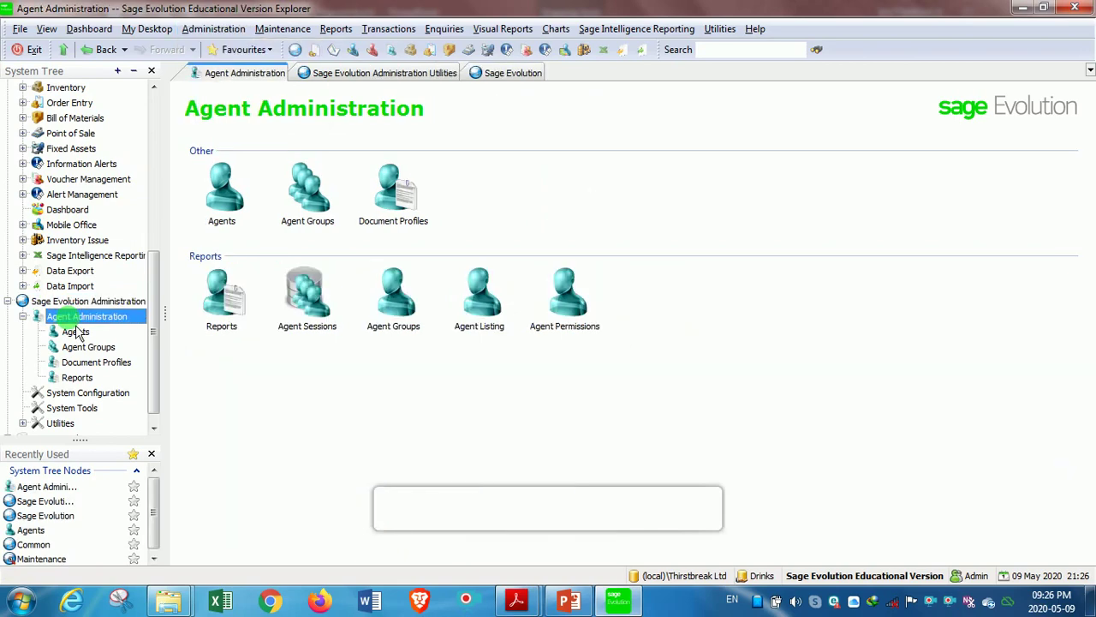
pyautogui.click(235, 214)
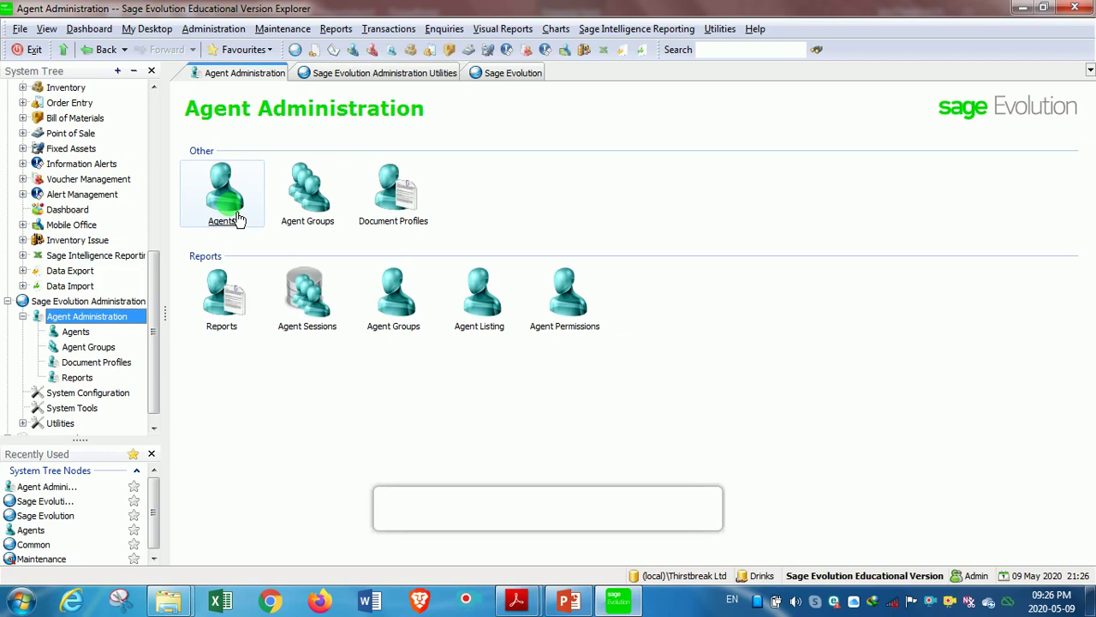
# Step: Open the Agents list and start a blank Add New Agent form
pyautogui.click(214, 29)
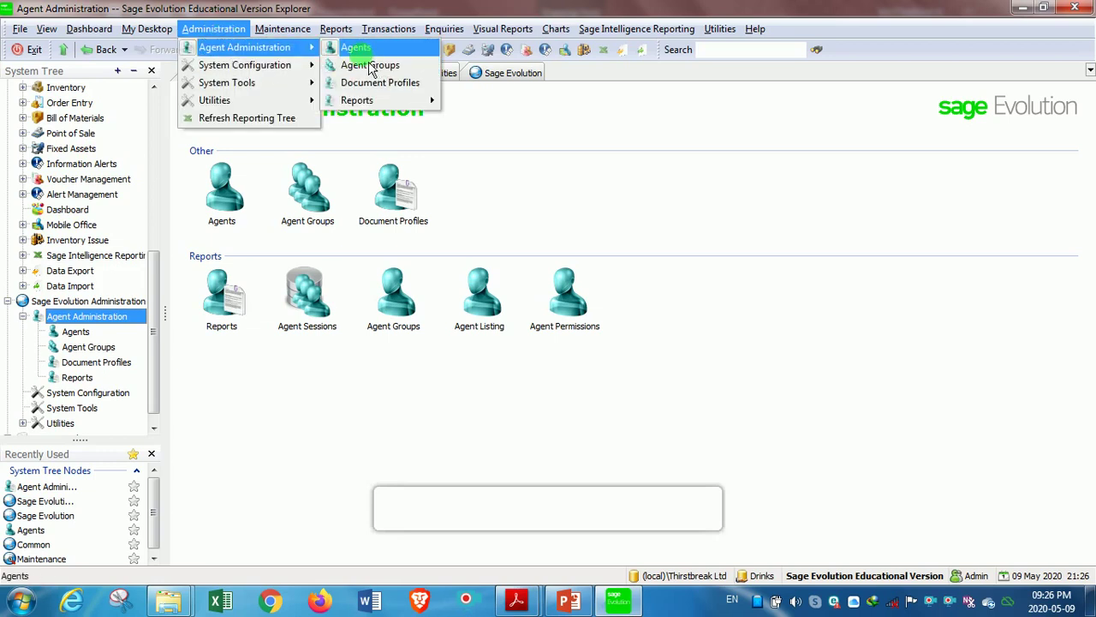
pyautogui.click(355, 47)
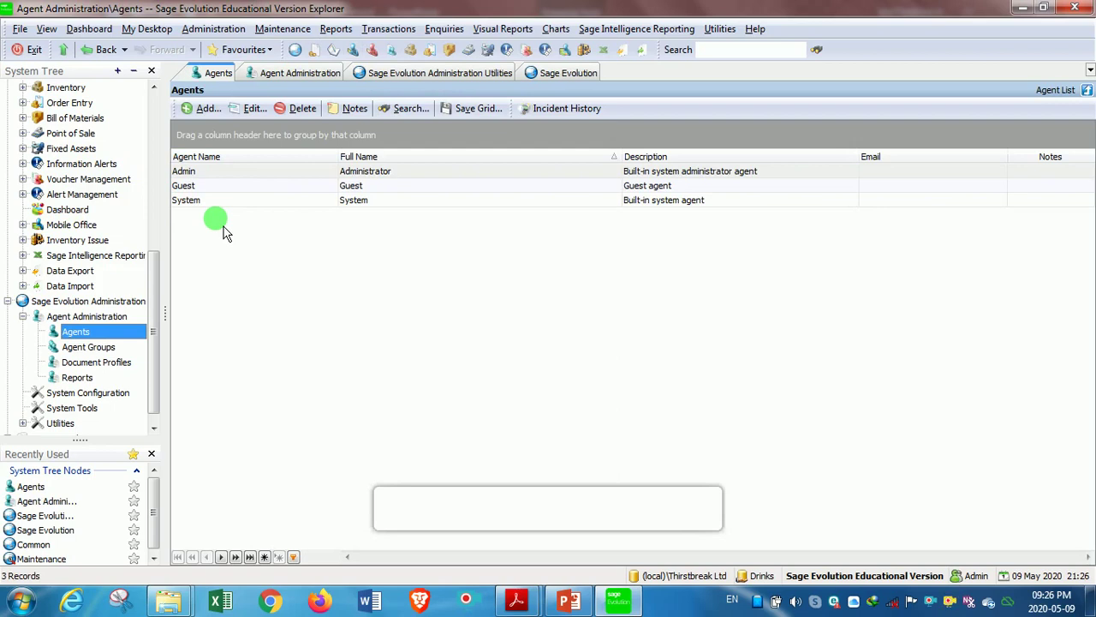
pyautogui.click(210, 114)
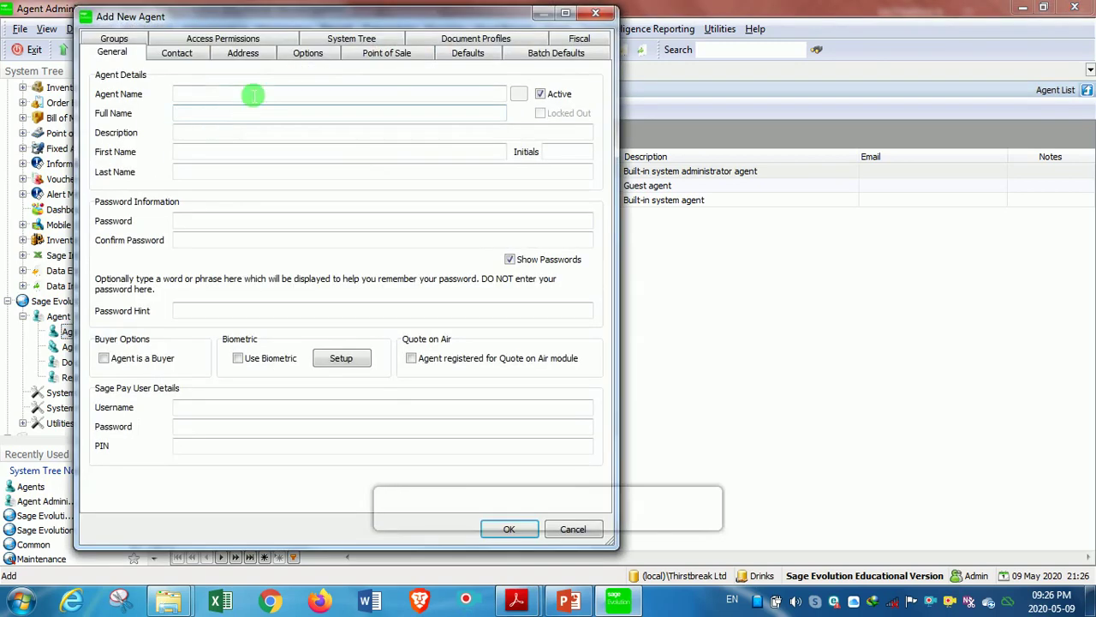
# Step: Enter the agent's short name and full name, with 'Accountant' as the description
pyautogui.click(198, 98)
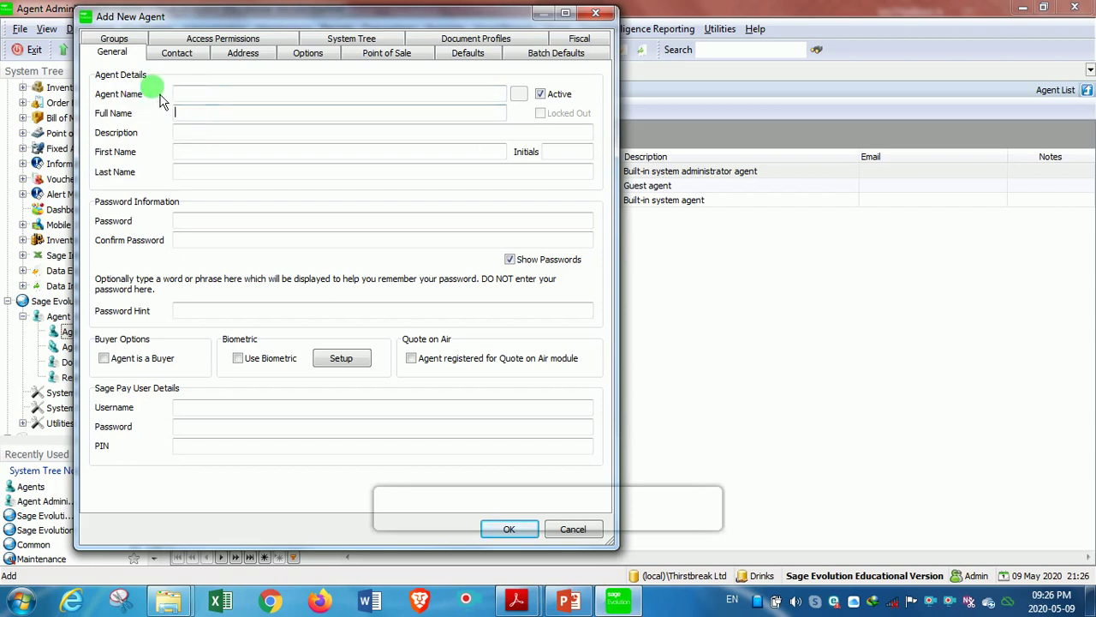
pyautogui.click(205, 117)
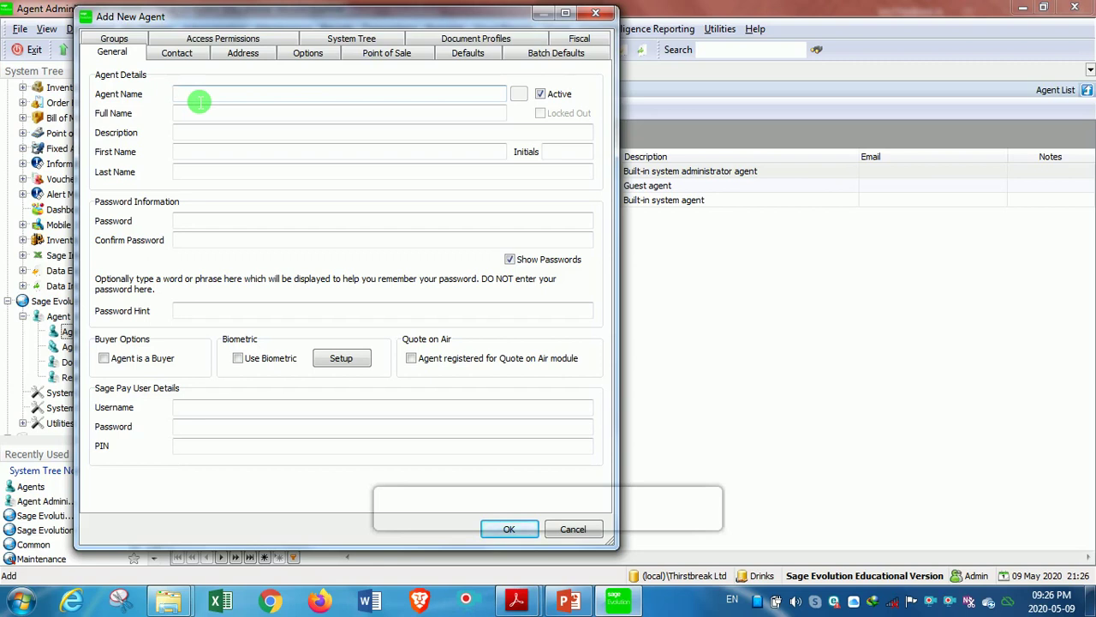
pyautogui.write('Ken')
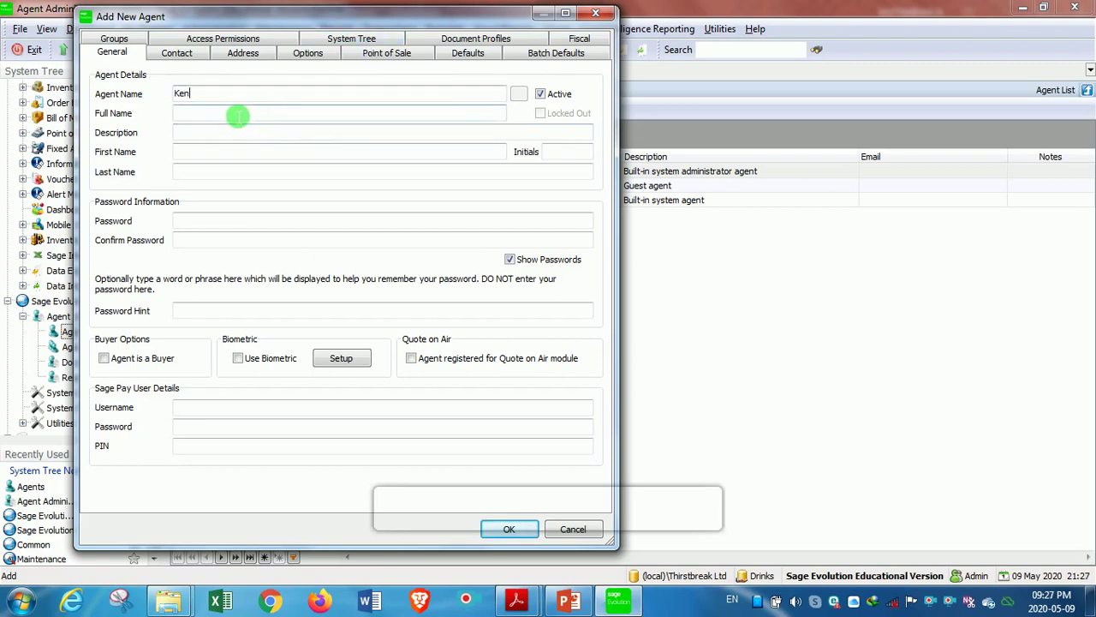
pyautogui.click(231, 116)
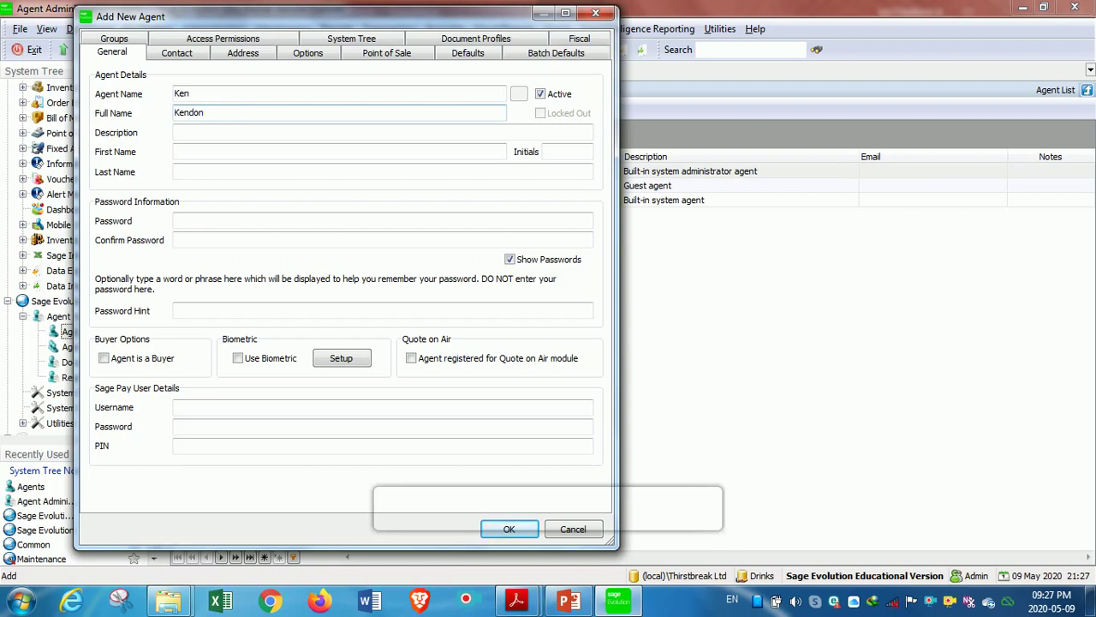
pyautogui.moveTo(228, 91); pyautogui.dragTo(180, 94)
pyautogui.moveTo(243, 112); pyautogui.dragTo(176, 112)
pyautogui.click(199, 113)
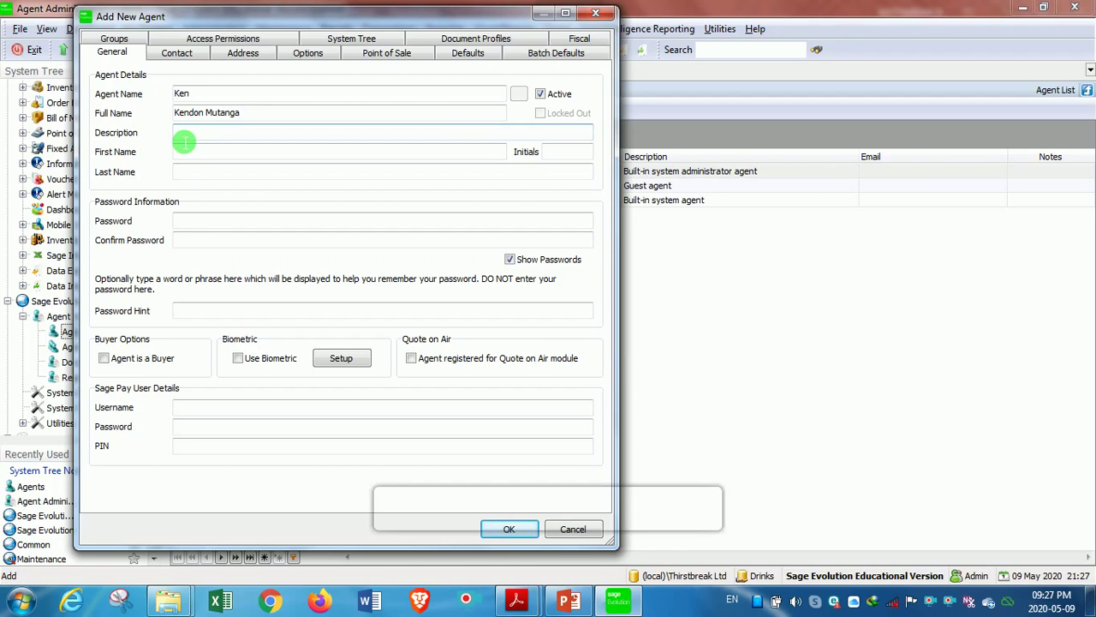
pyautogui.click(185, 138)
pyautogui.write('Accountant')
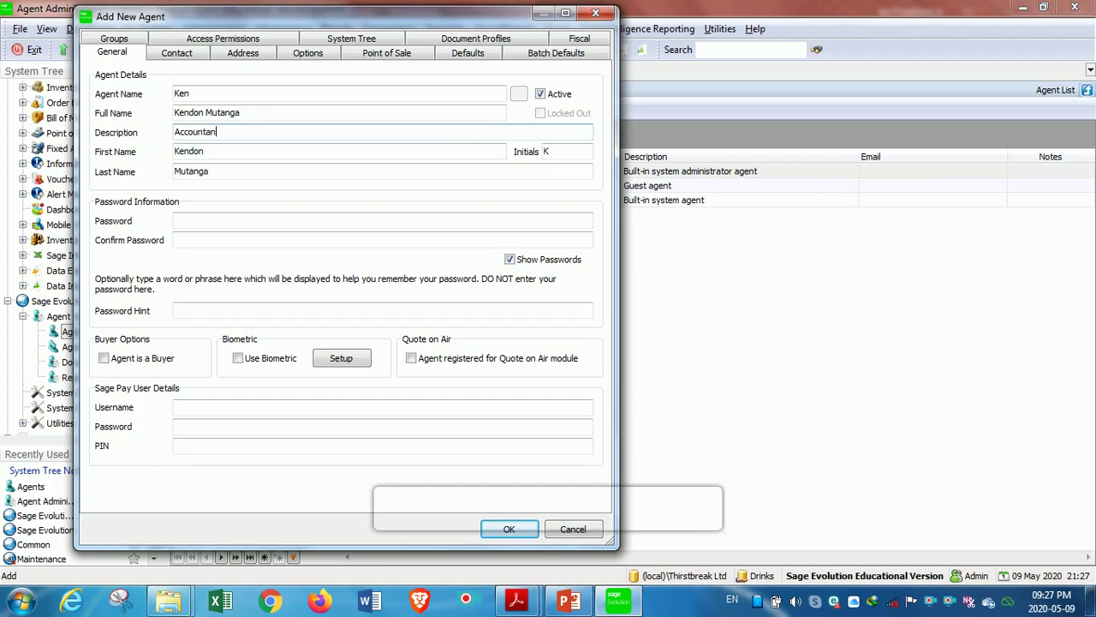
# Step: Enter and confirm the agent's password, then tick Agent is a Buyer
pyautogui.click(211, 227)
pyautogui.write('1')
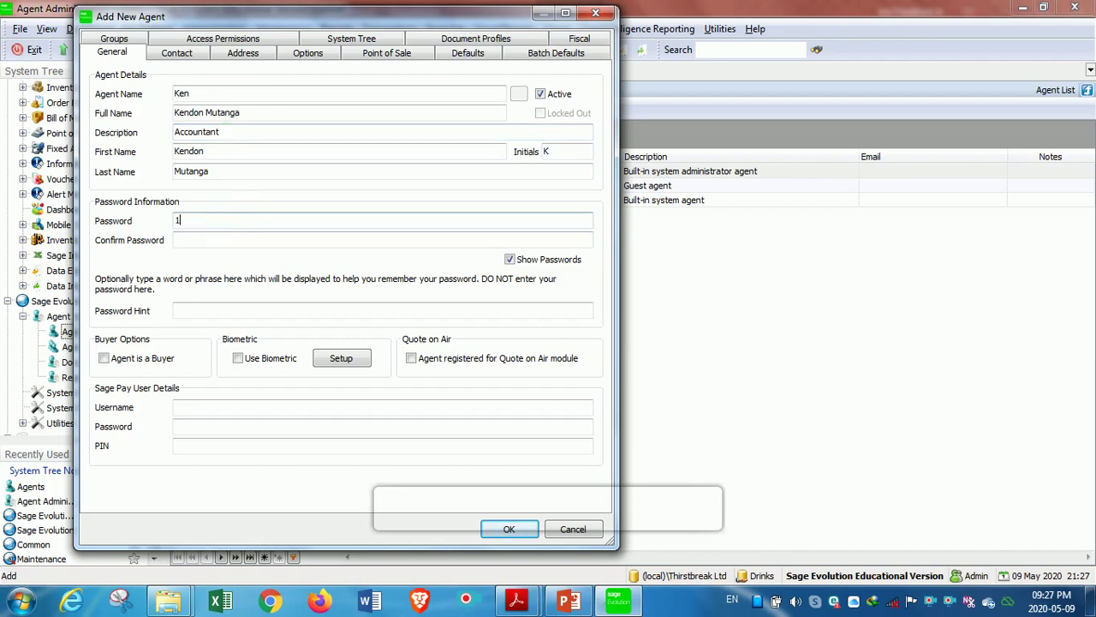
pyautogui.write('234')
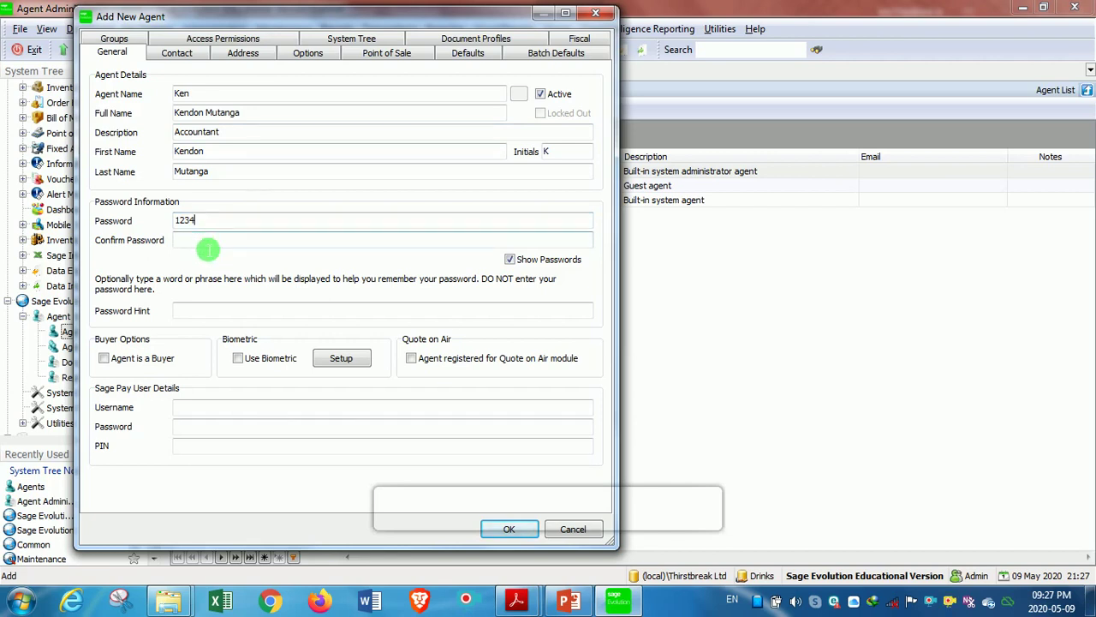
pyautogui.click(208, 248)
pyautogui.write('11234')
pyautogui.press('BackSpace')
pyautogui.press('BackSpace')
pyautogui.press('BackSpace')
pyautogui.press('BackSpace')
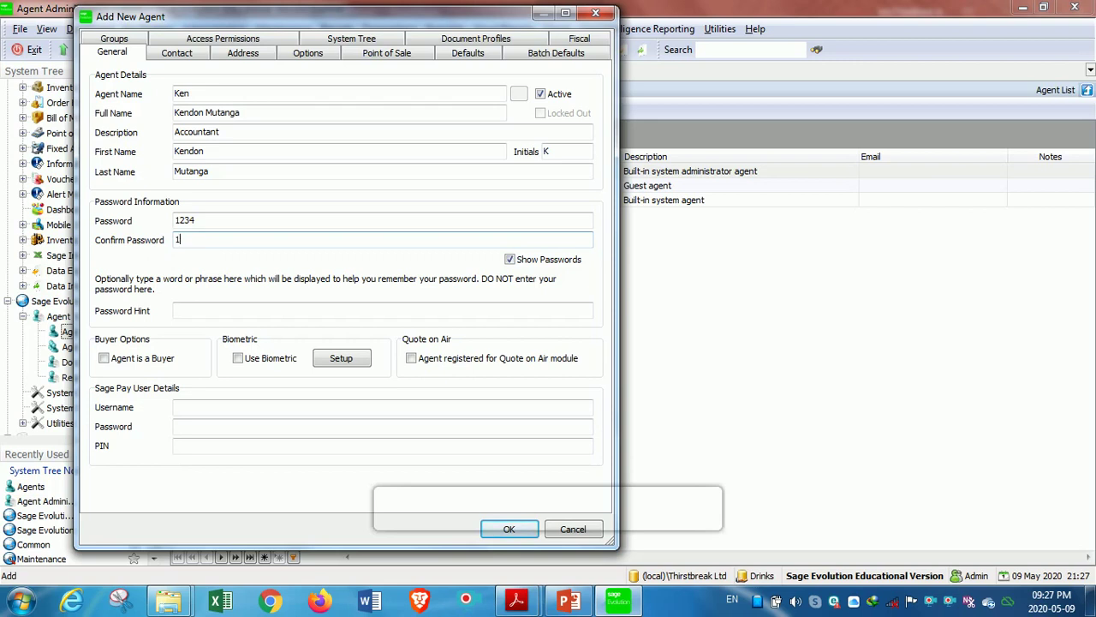
pyautogui.write('234')
pyautogui.click(262, 308)
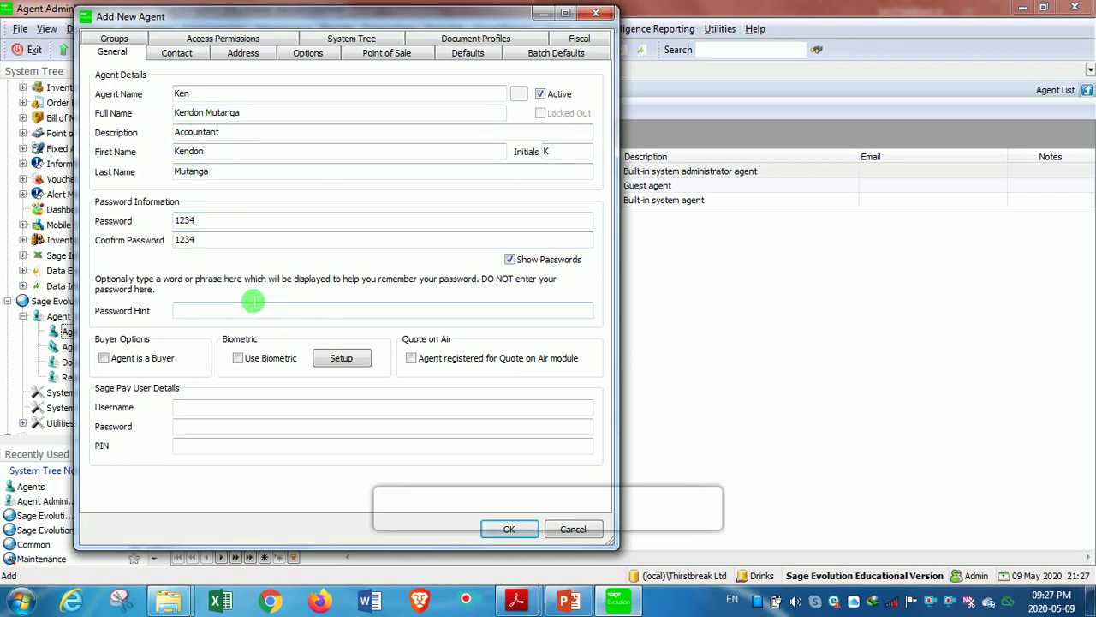
pyautogui.click(104, 359)
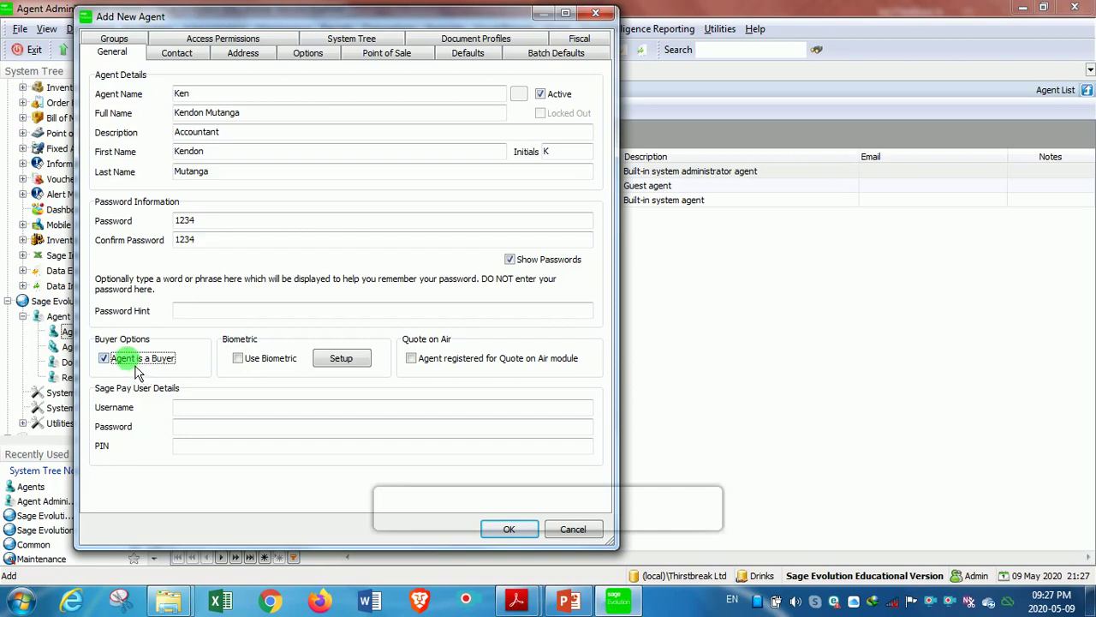
# Step: View the agent's Contact details, then the Address details
pyautogui.click(196, 72)
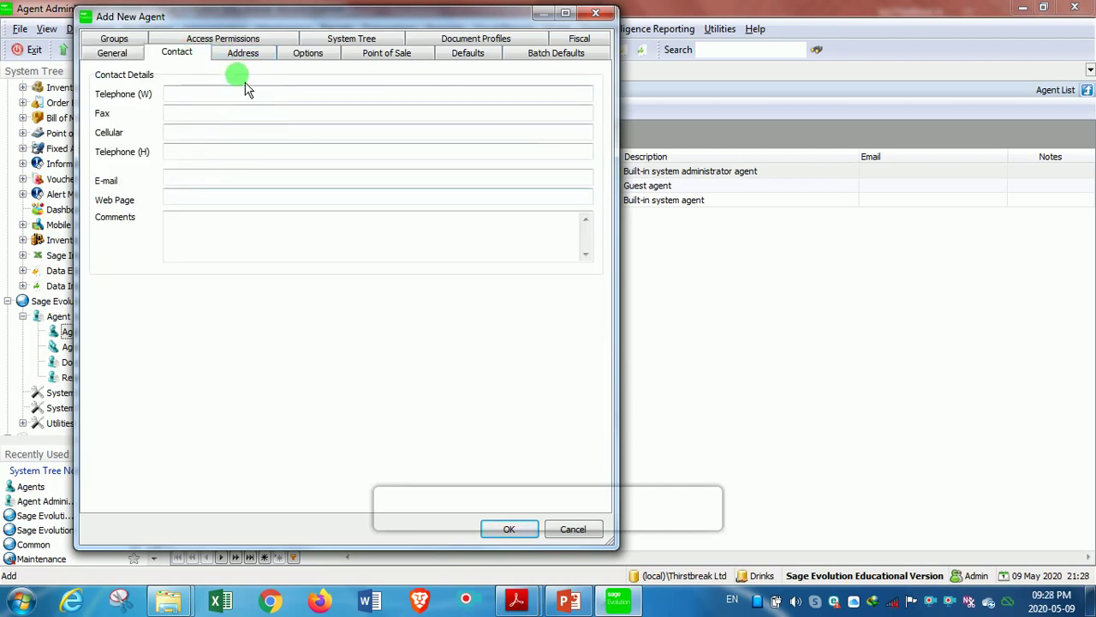
pyautogui.click(248, 54)
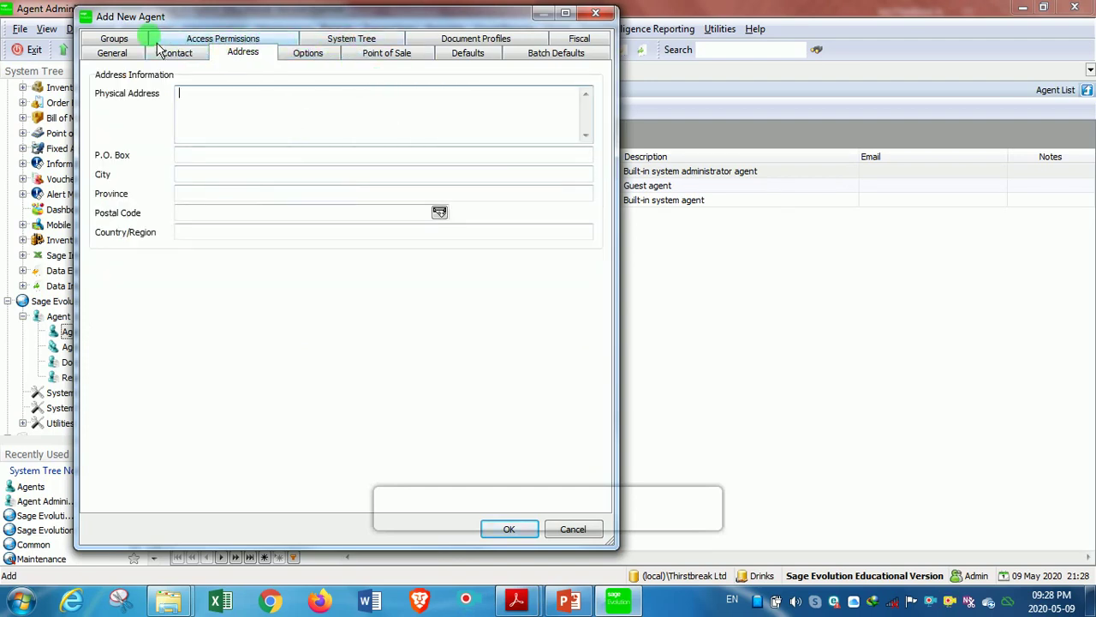
pyautogui.click(232, 45)
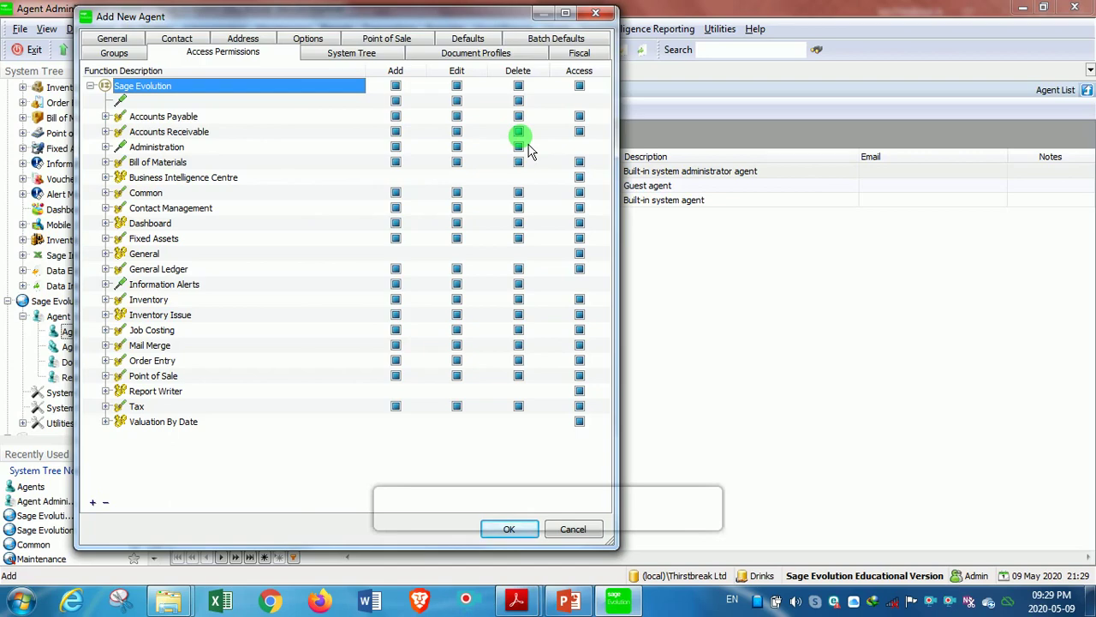
# Step: Untick the Delete permission on the Accounts Receivable row
pyautogui.click(518, 131)
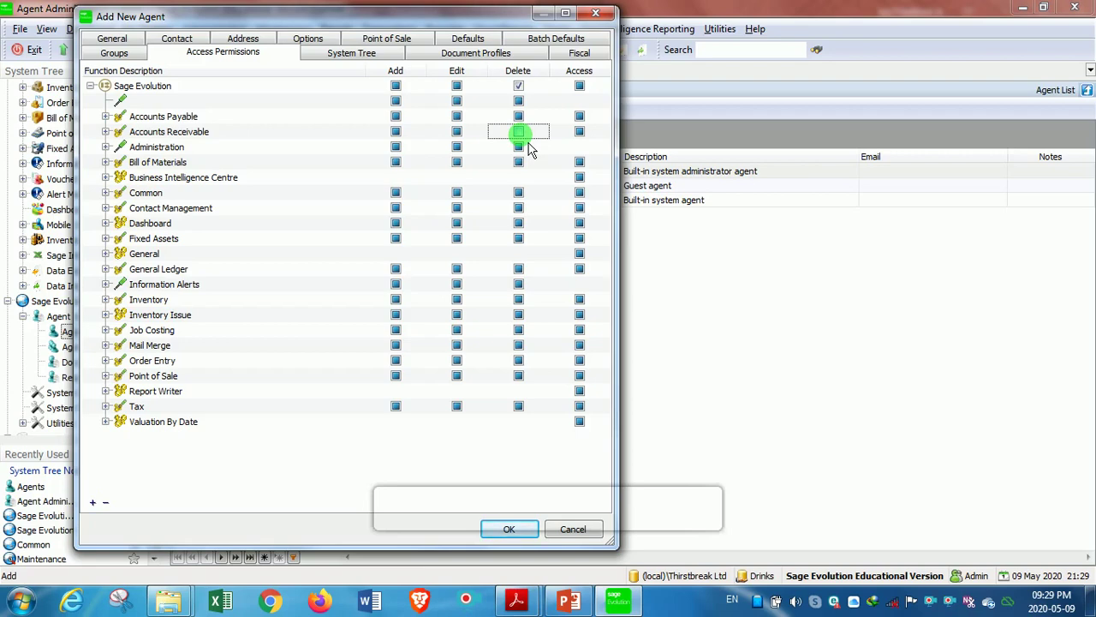
pyautogui.click(519, 133)
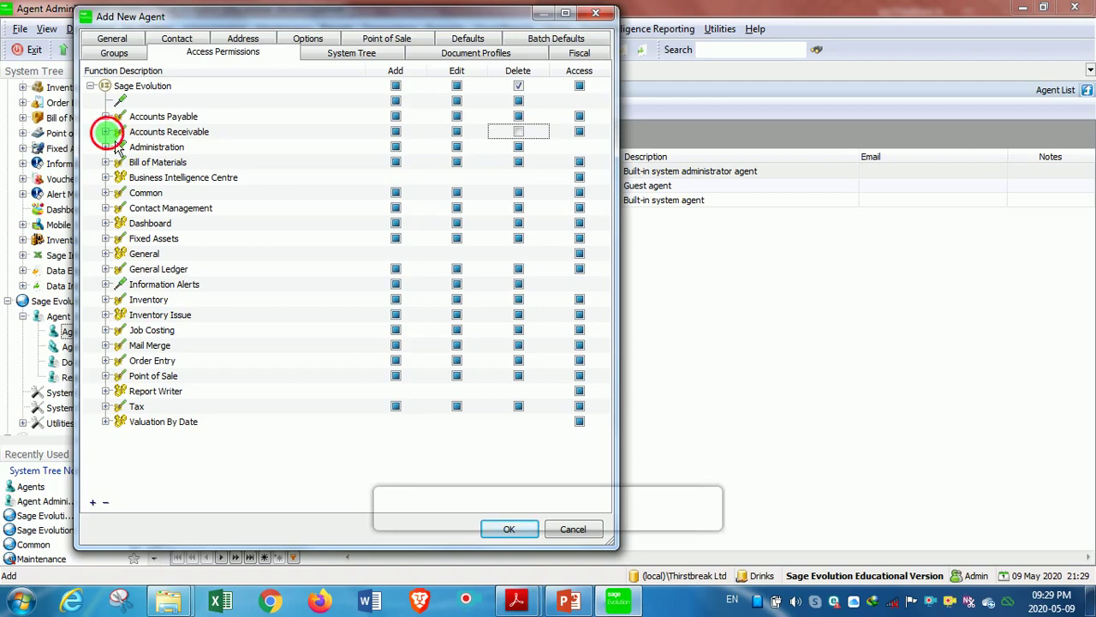
# Step: Expand Accounts Receivable's Maintenance and Permissions rights and review them
pyautogui.click(105, 132)
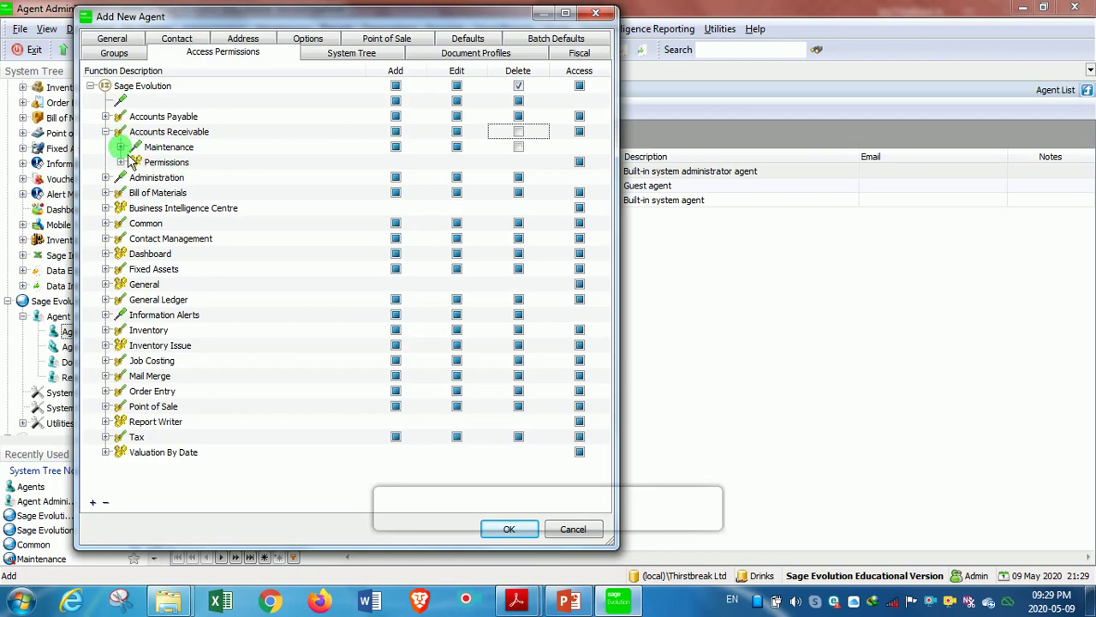
pyautogui.click(121, 146)
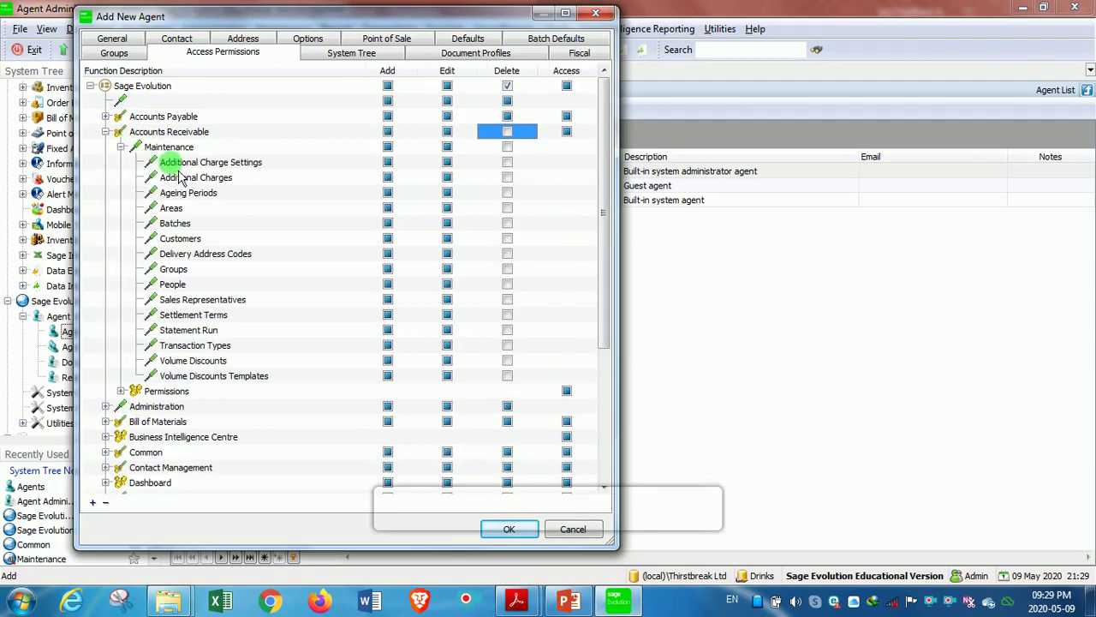
pyautogui.click(121, 390)
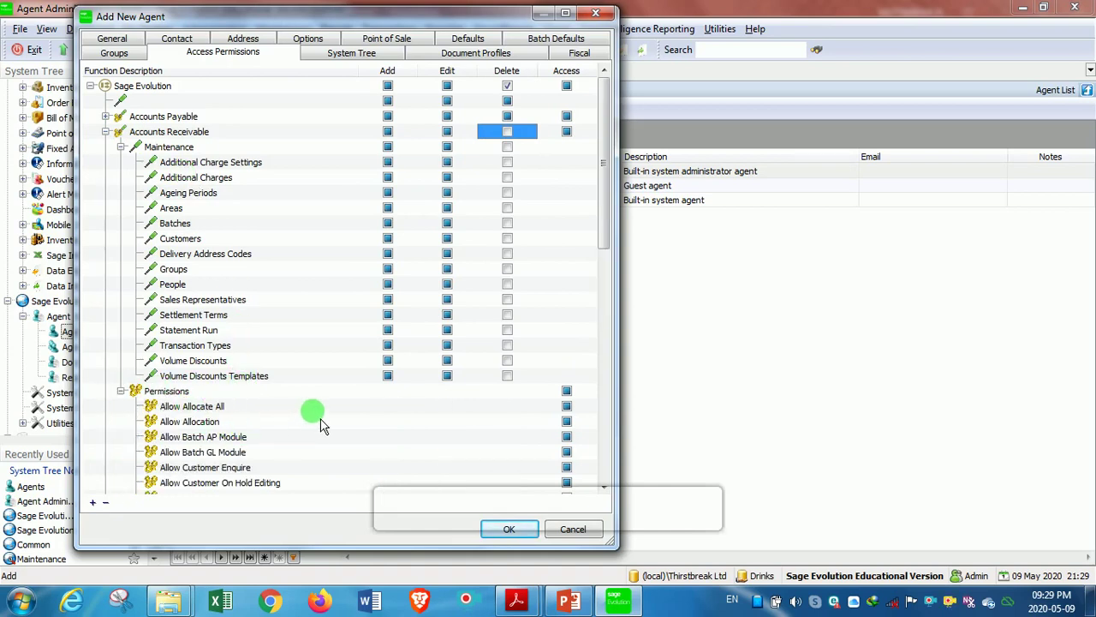
pyautogui.scroll(-3, 319, 418)
pyautogui.scroll(-1, 324, 425)
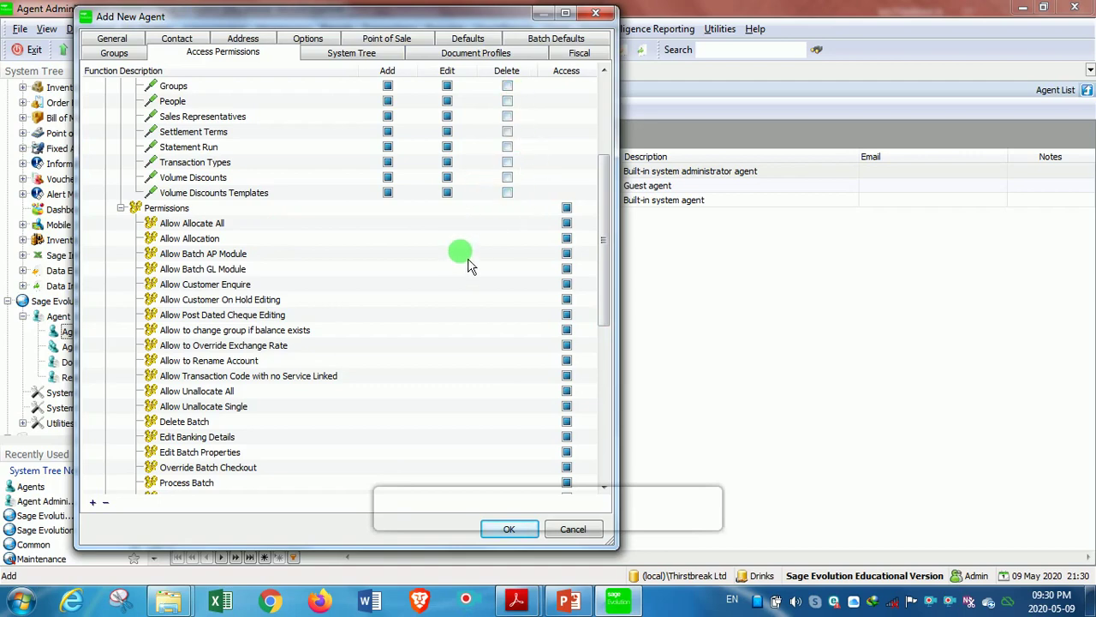
pyautogui.scroll(5, 469, 265)
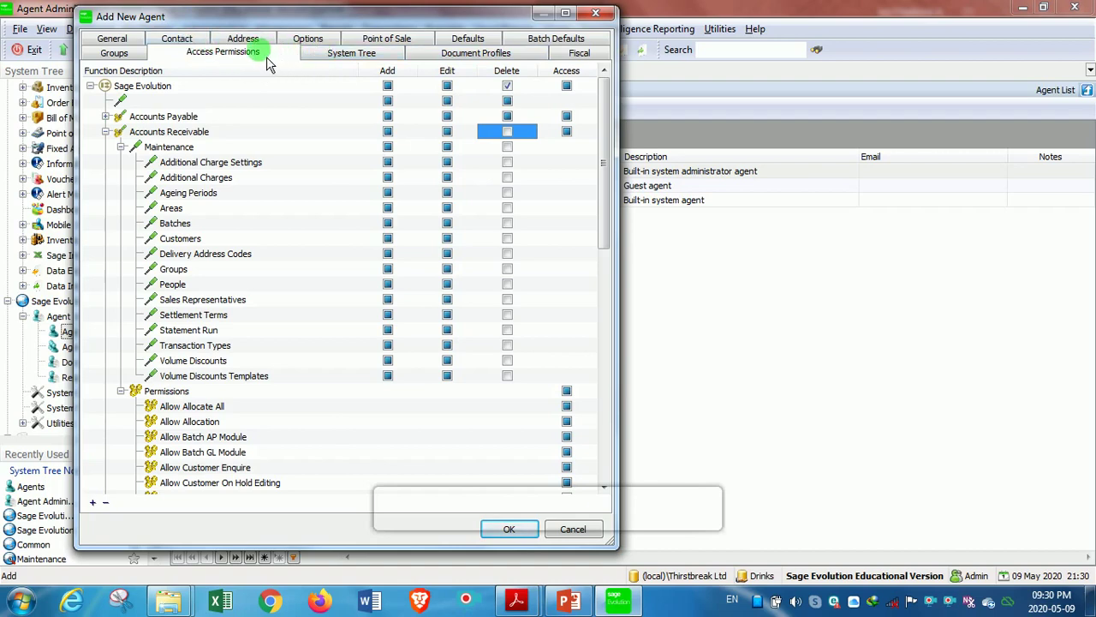
# Step: On the Options page, keep 'Agent can Change Password' enabled and tick 'Agent is Out of the Office'
pyautogui.click(315, 43)
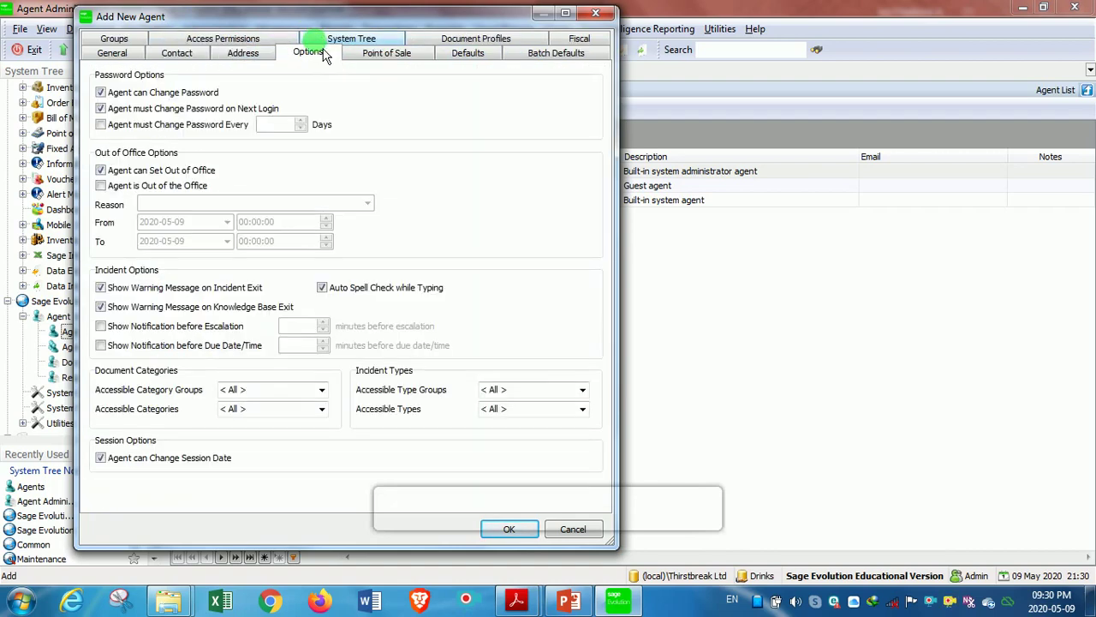
pyautogui.click(100, 92)
pyautogui.click(100, 93)
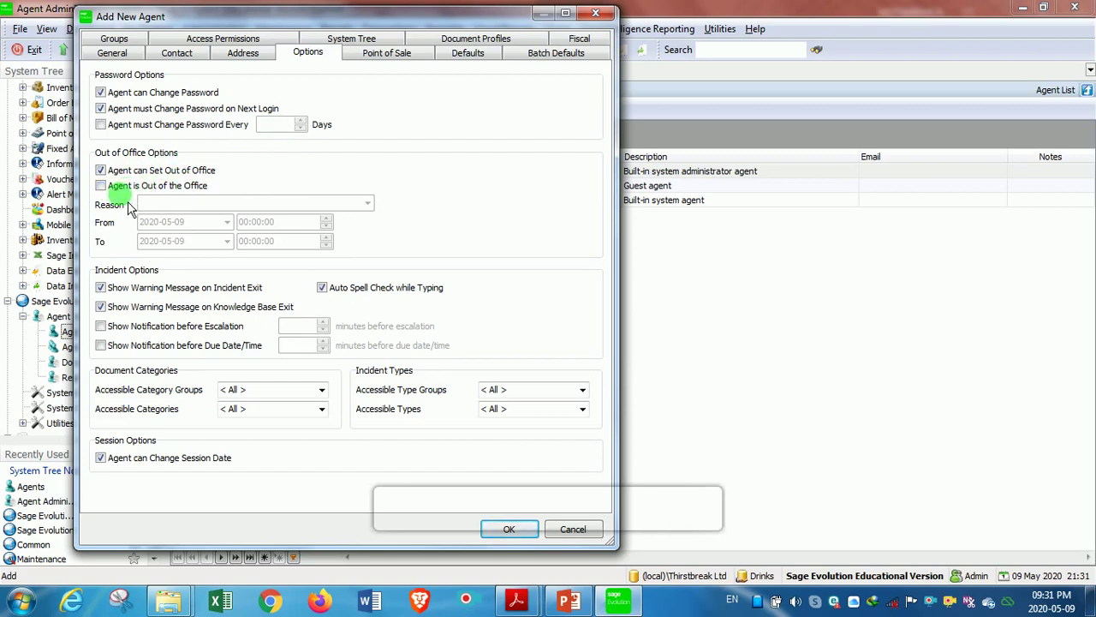
pyautogui.click(105, 189)
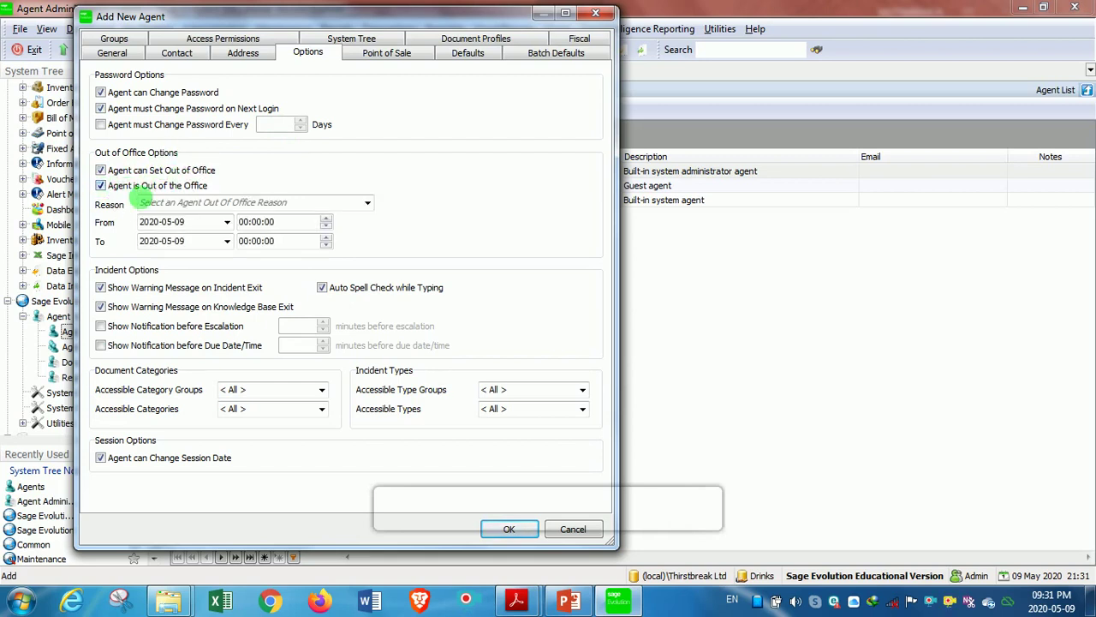